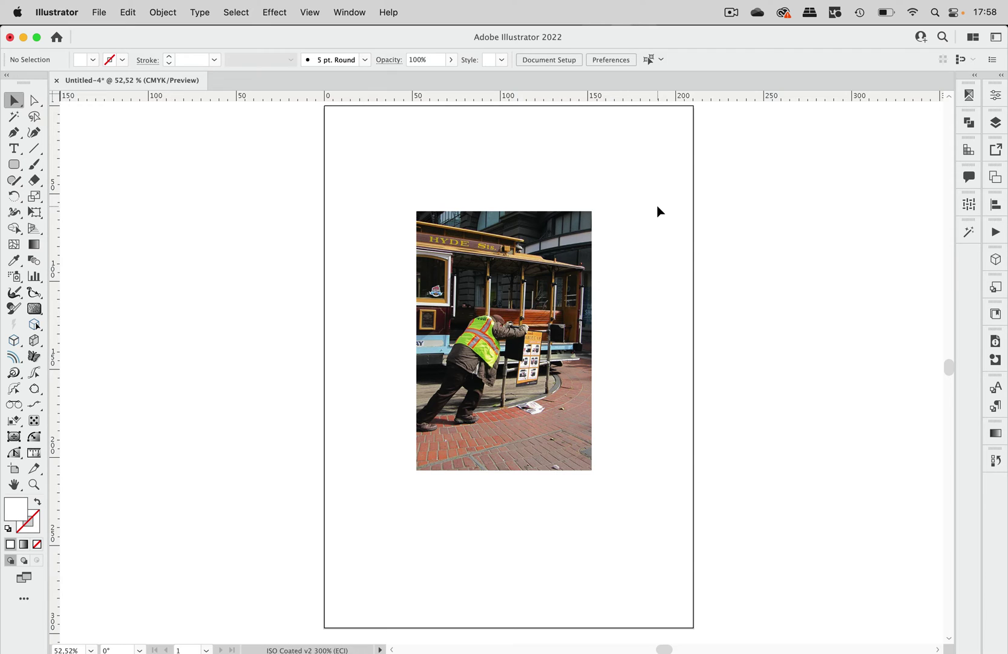
Step: Select the linked cable-car photo on the artboard with the Selection tool
left_click(575, 298)
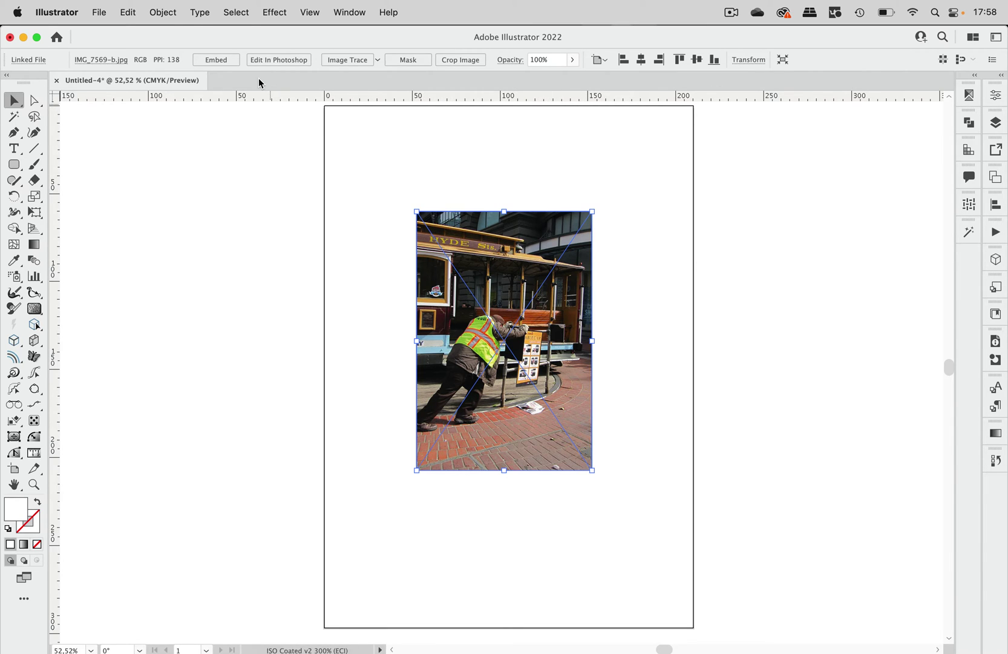
left_click(169, 14)
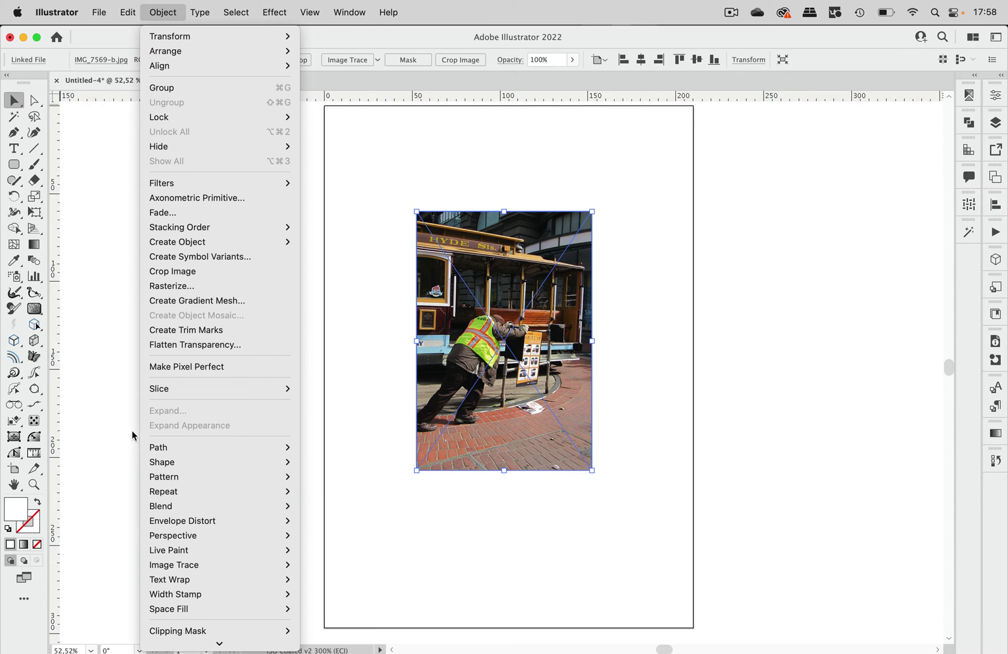
mouse_move(213, 491)
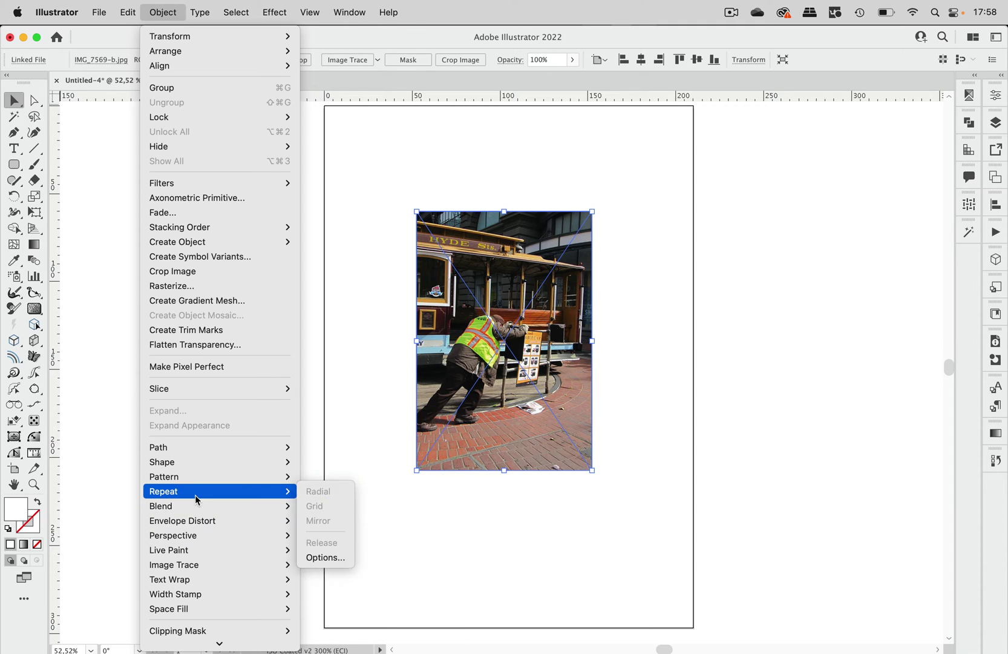
left_click(364, 328)
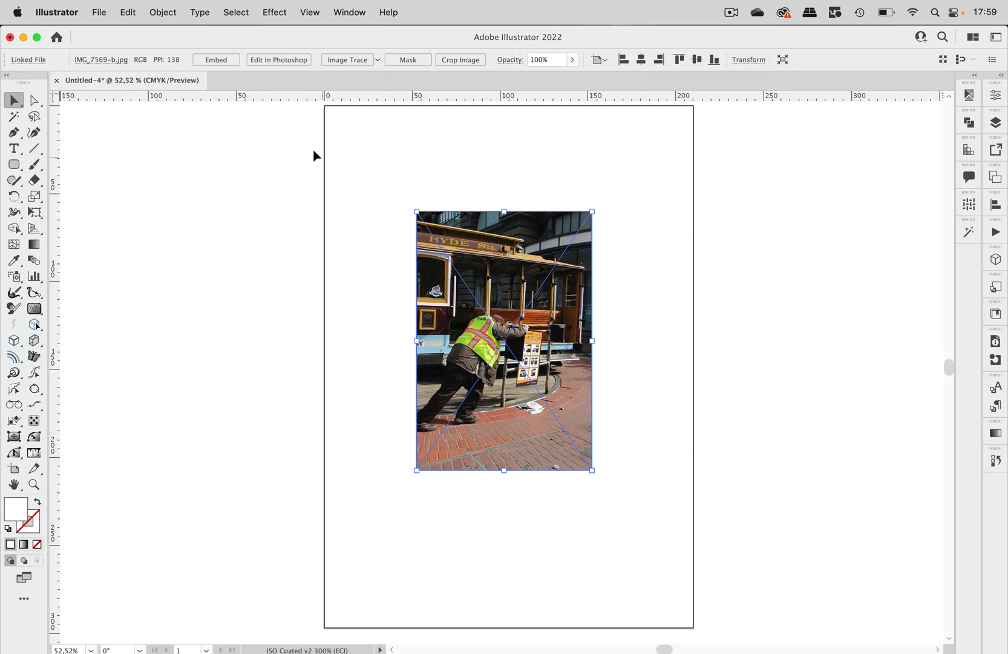
left_click(129, 11)
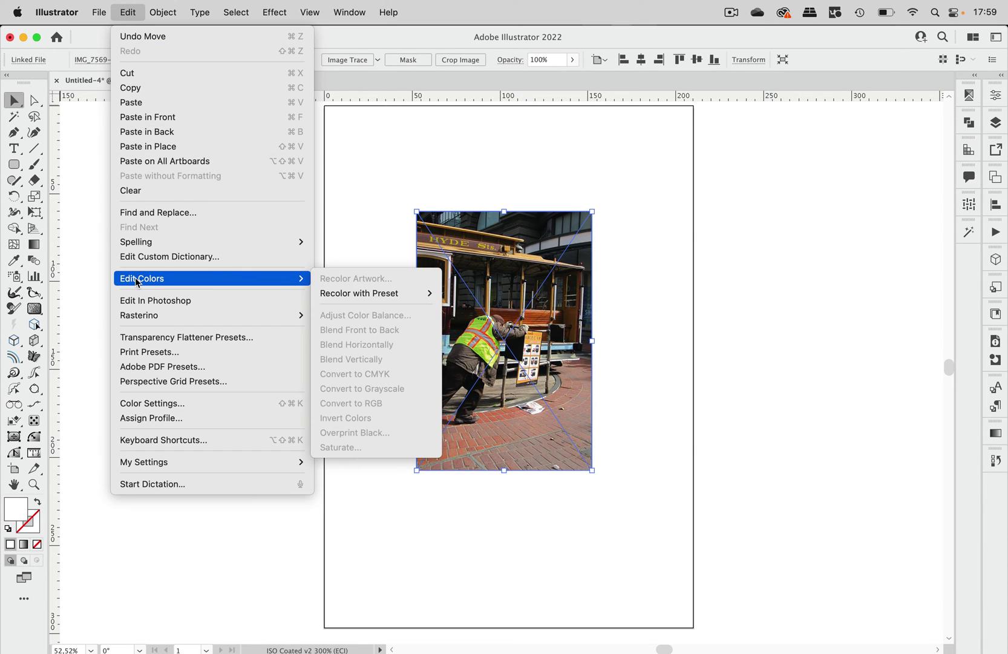
mouse_move(141, 278)
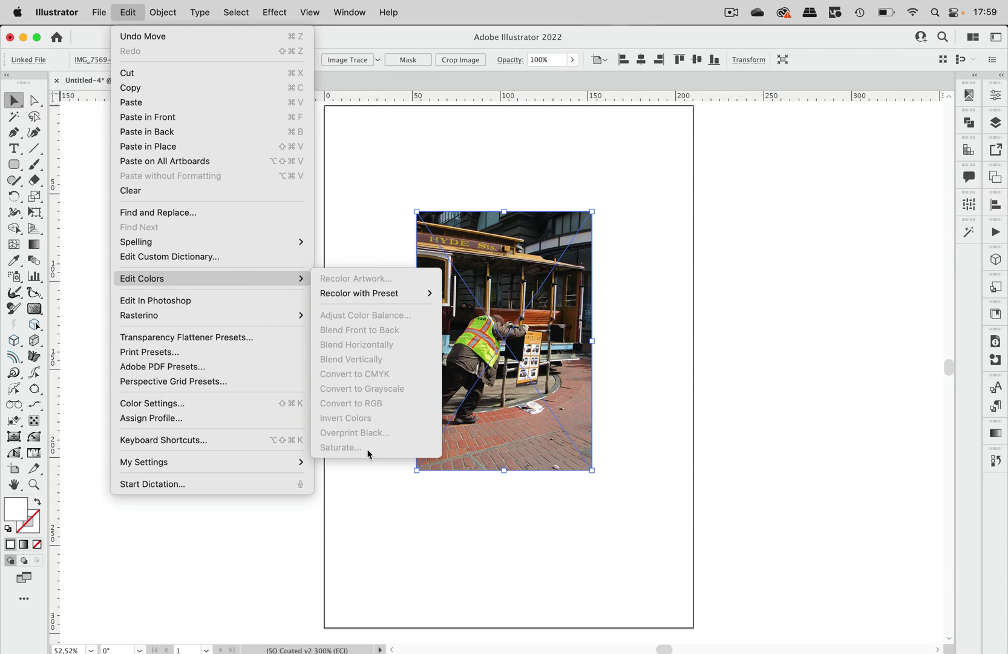
mouse_move(371, 293)
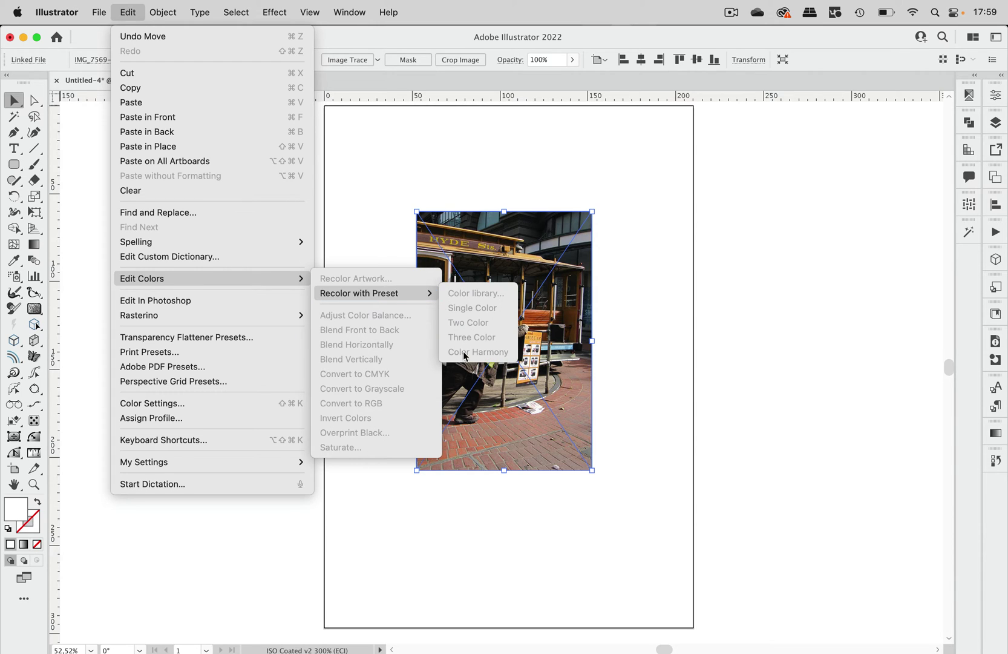
Step: Dismiss the open color-editing menu without choosing a command
left_click(385, 152)
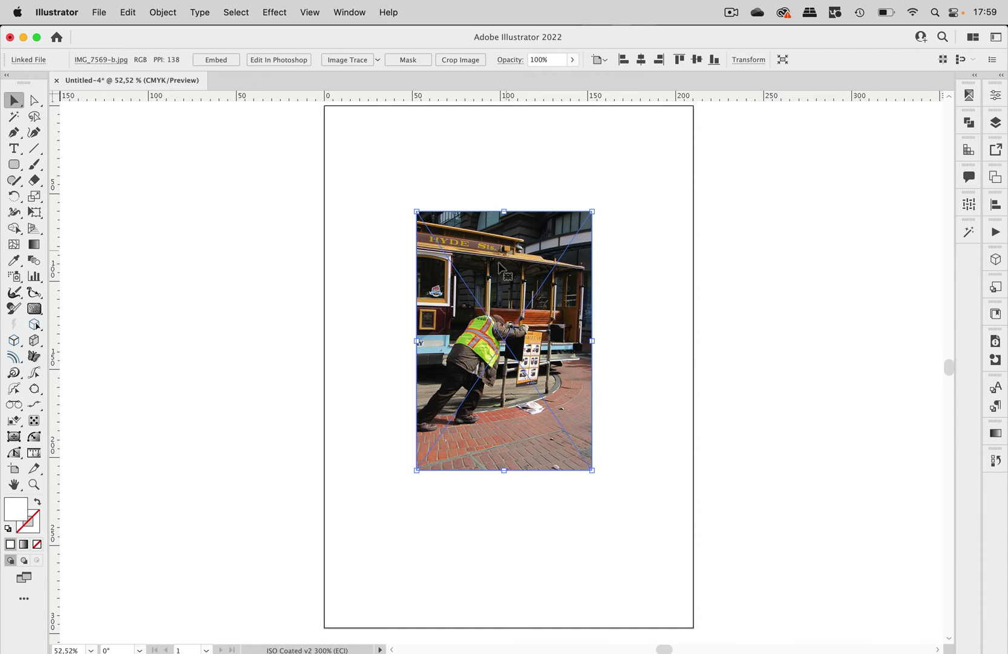
Step: Duplicate the photo to the right of the artboard, then embed the original
left_click_drag(495, 275, 793, 293)
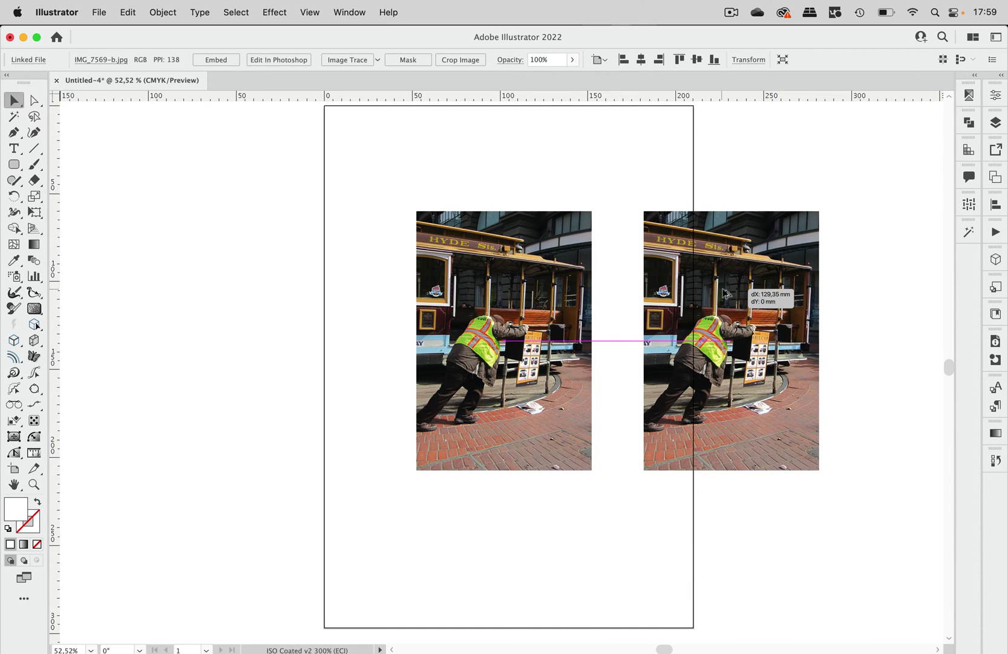
left_click(533, 298)
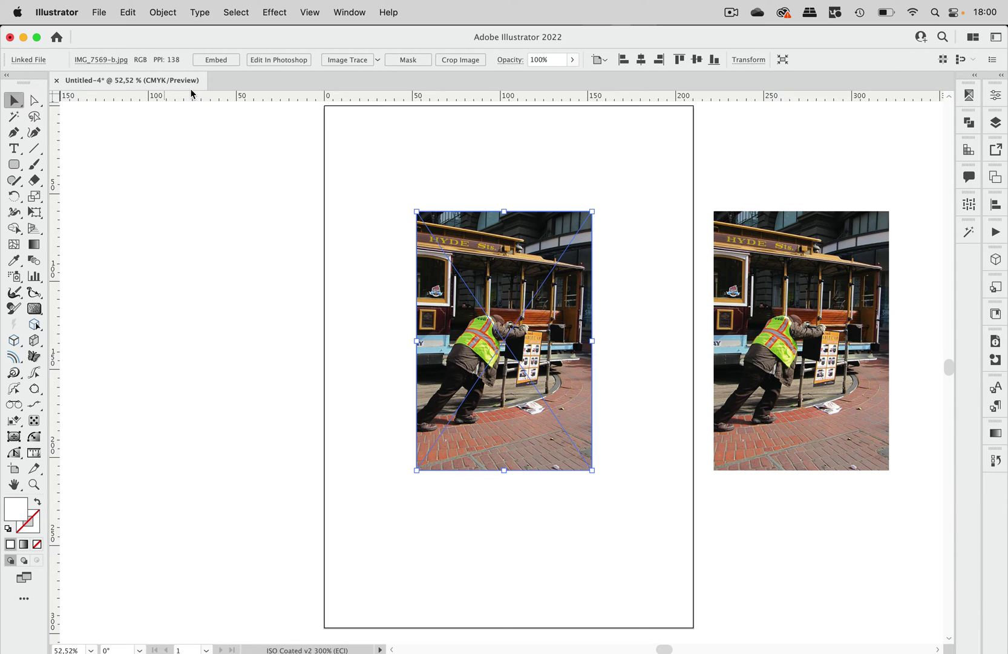
left_click(223, 59)
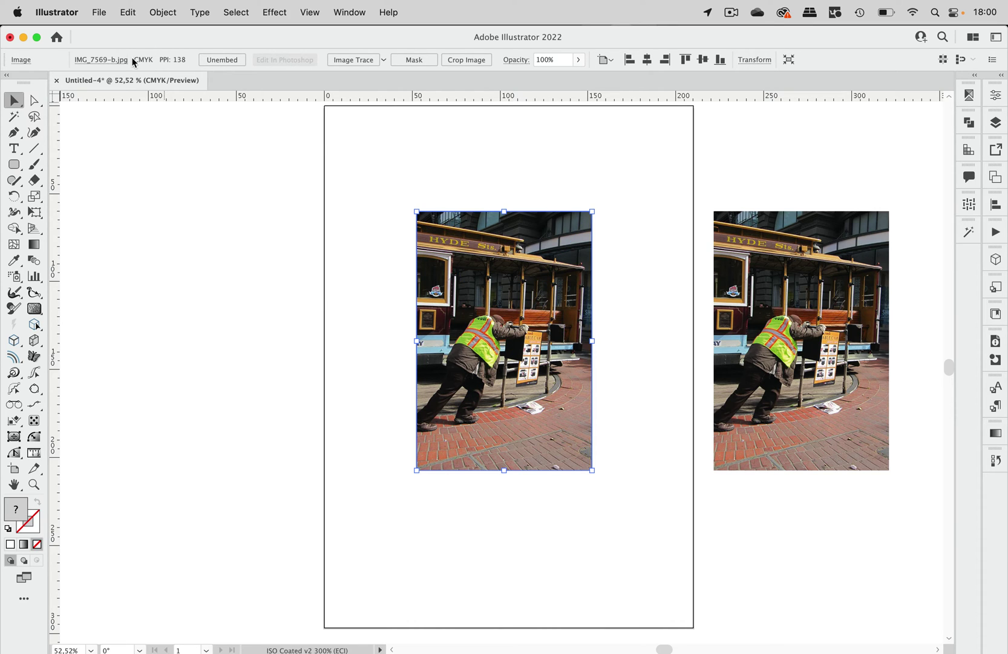
Step: Open the Edit menu to reach Edit Colors for the embedded photo
left_click(129, 11)
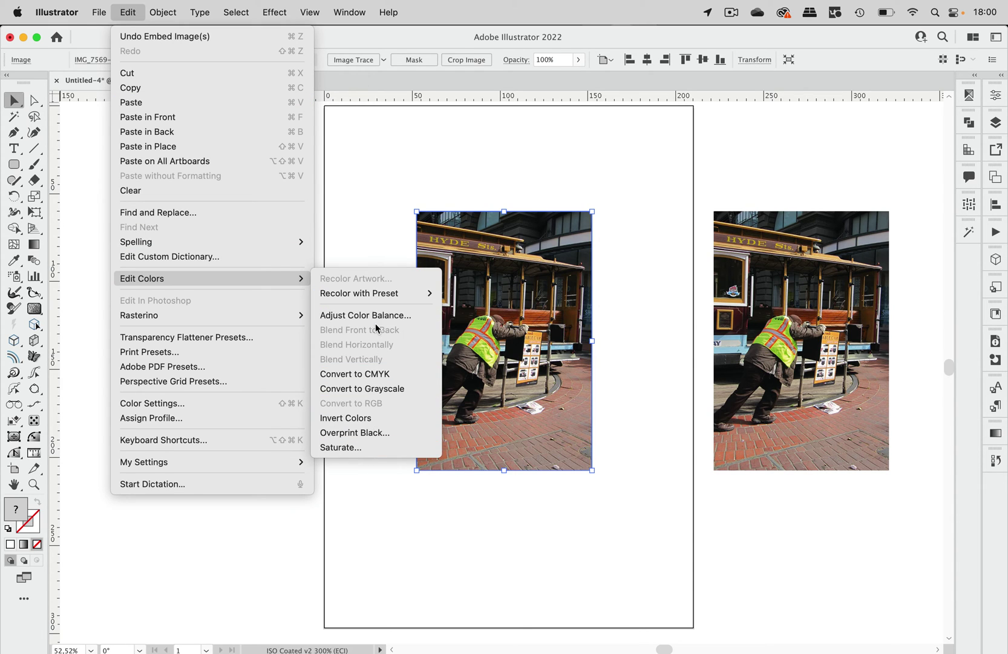
mouse_move(360, 293)
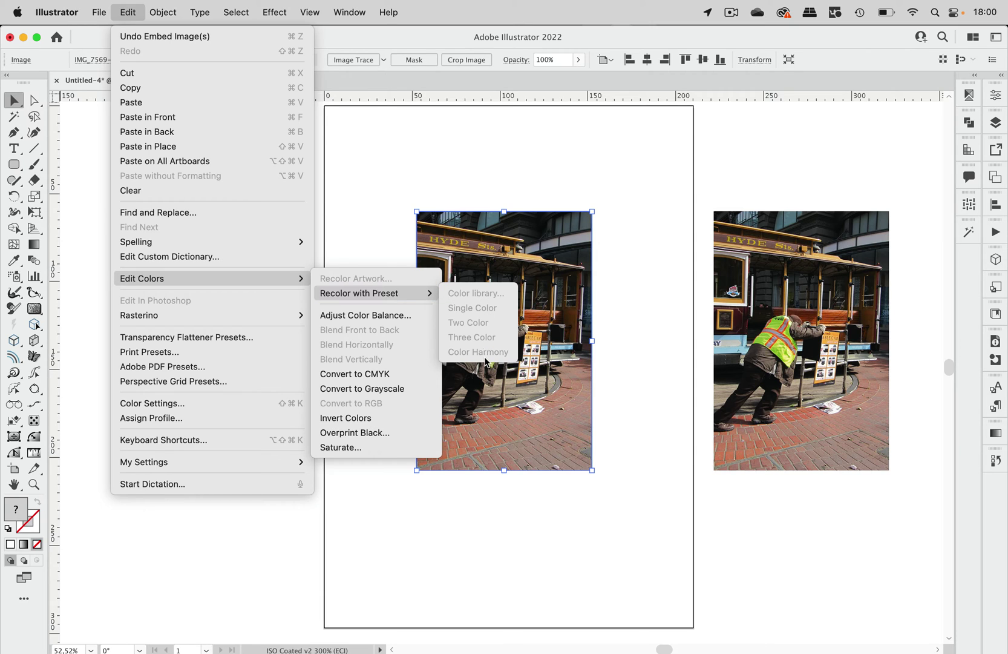
Step: Open Adjust Color Balance with Preview on and test a magenta tint
left_click(375, 317)
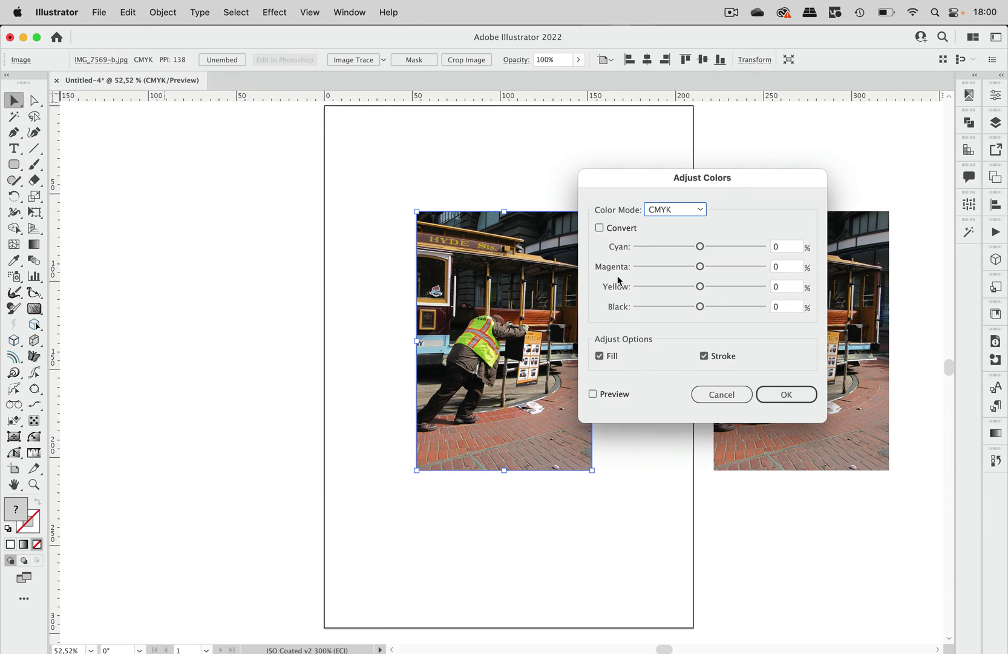
left_click(608, 394)
left_click_drag(702, 266, 725, 266)
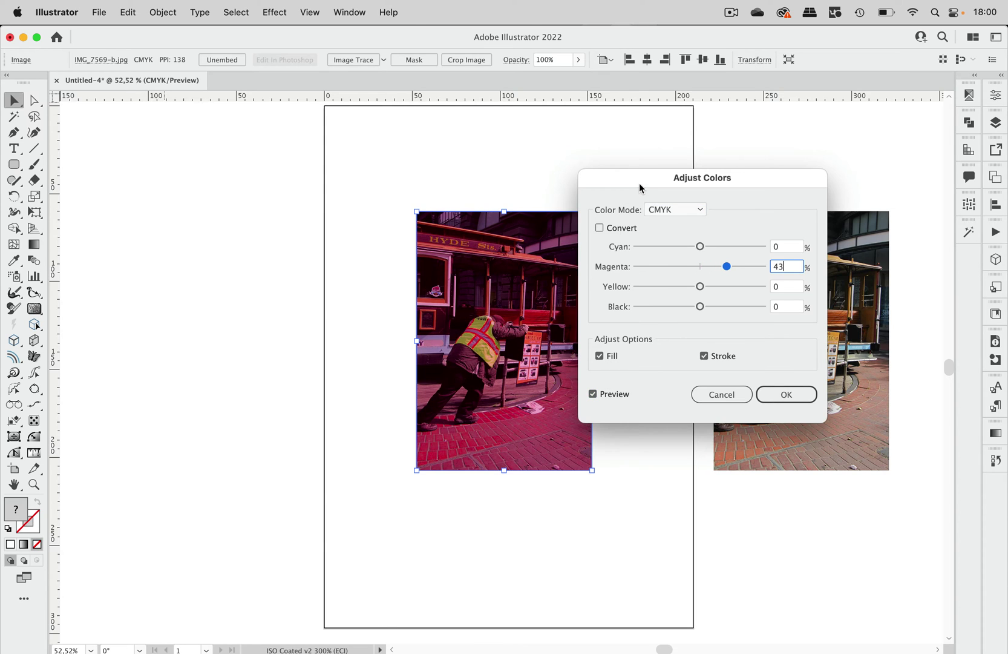
left_click_drag(639, 181, 684, 192)
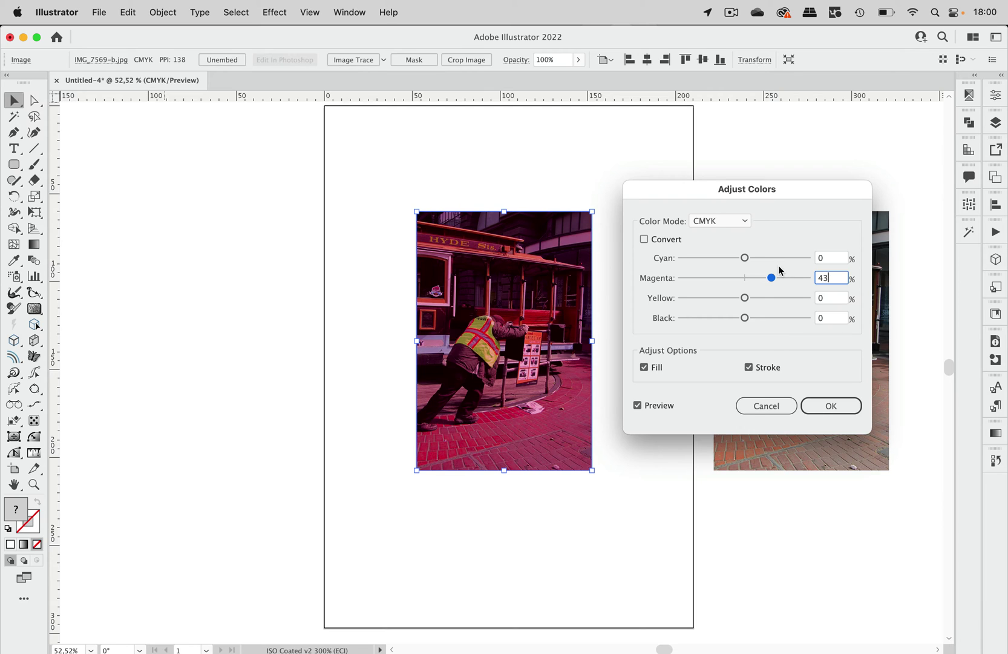
mouse_move(772, 278)
left_mouse_down()
mouse_move(719, 279)
mouse_move(709, 317)
left_mouse_up()
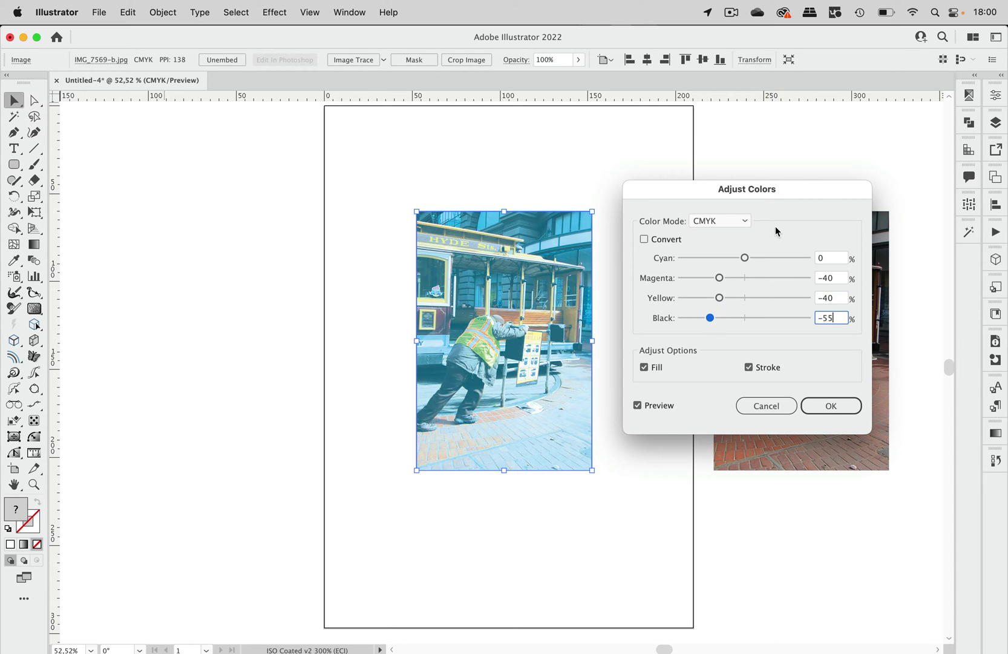
Step: Preview a Grayscale conversion with a lighter Black slider, then cancel all changes
left_click(732, 219)
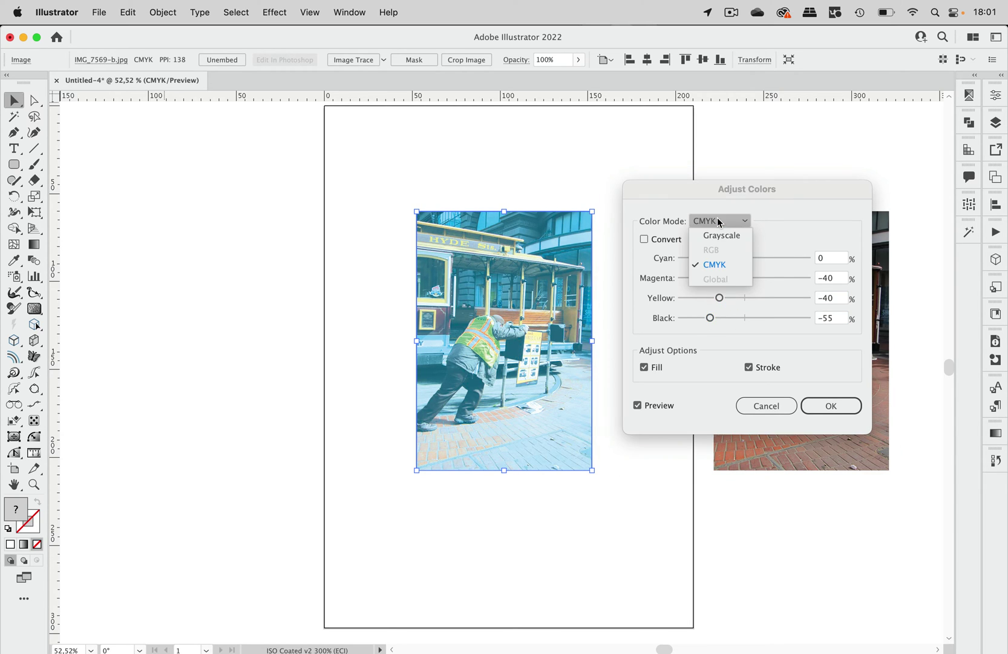
left_click(718, 234)
left_click(670, 240)
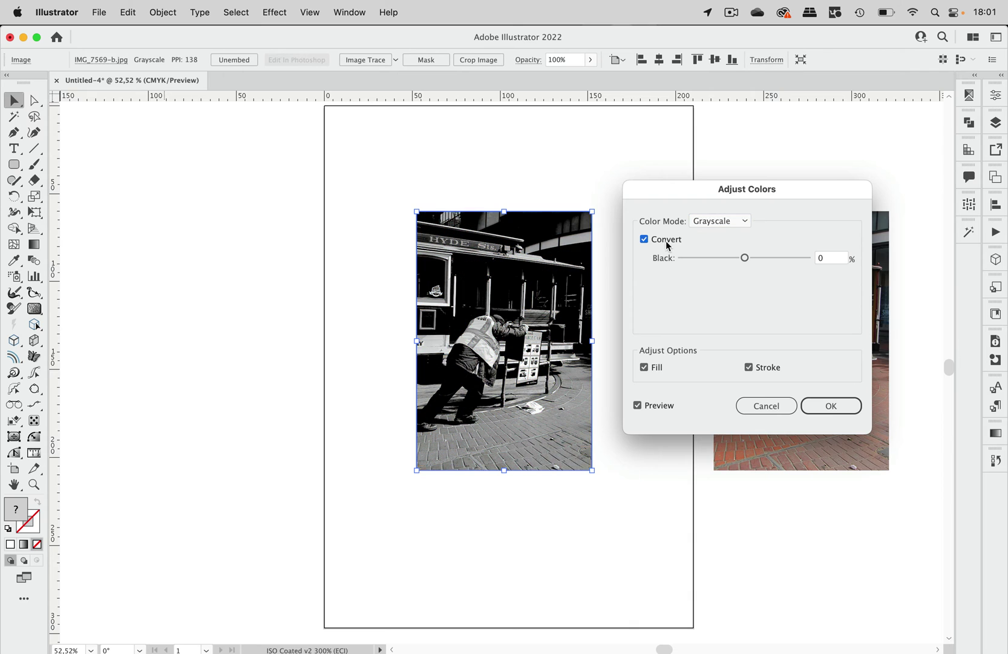
mouse_move(750, 263)
left_mouse_down()
mouse_move(720, 262)
mouse_move(733, 262)
left_mouse_up()
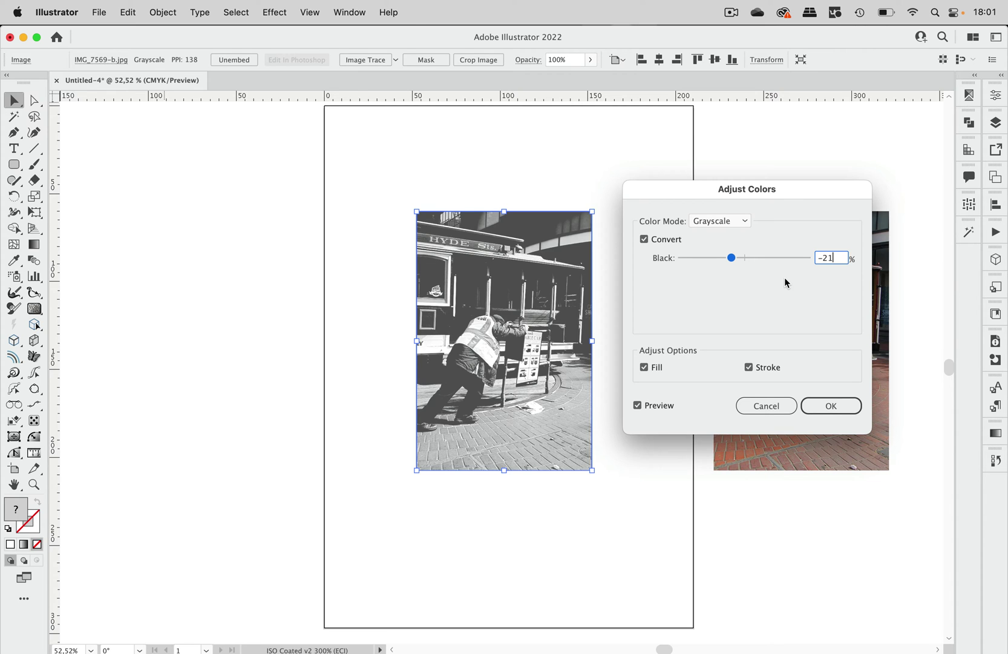
left_click(762, 409)
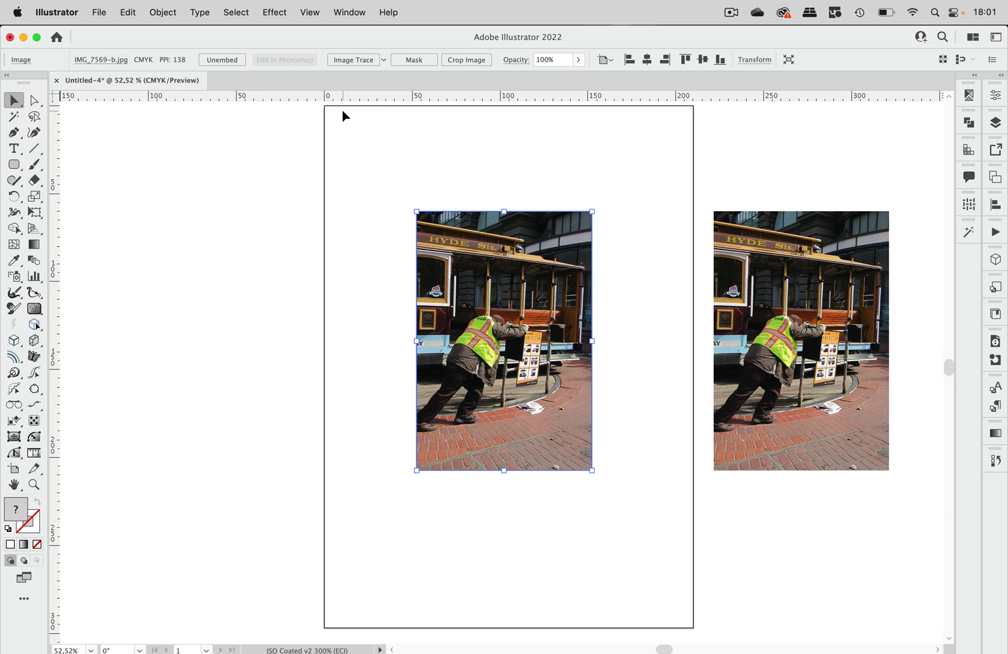
left_click(129, 9)
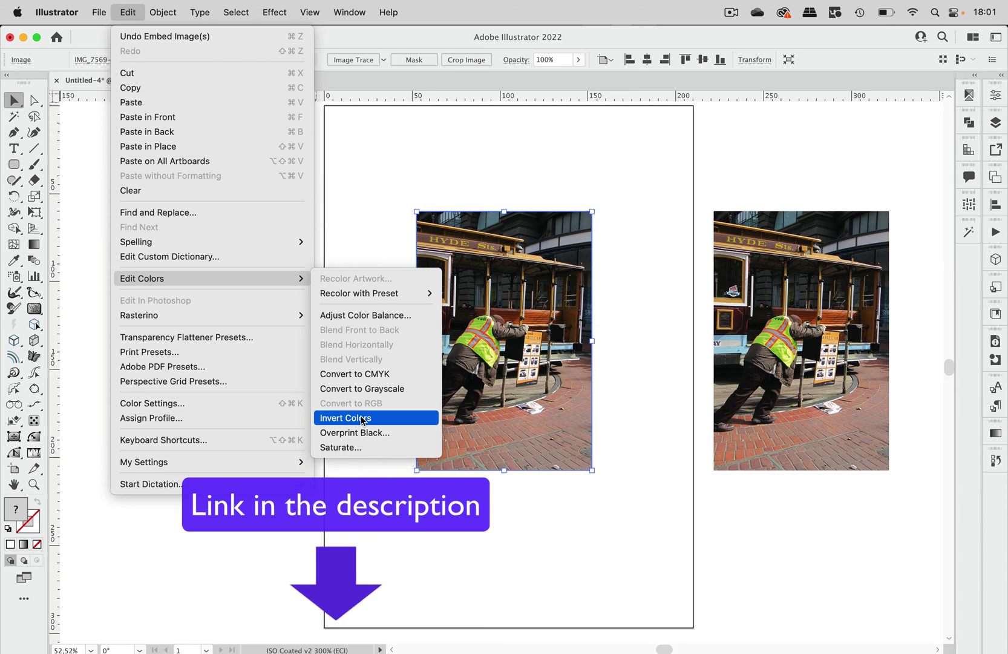
left_click(396, 420)
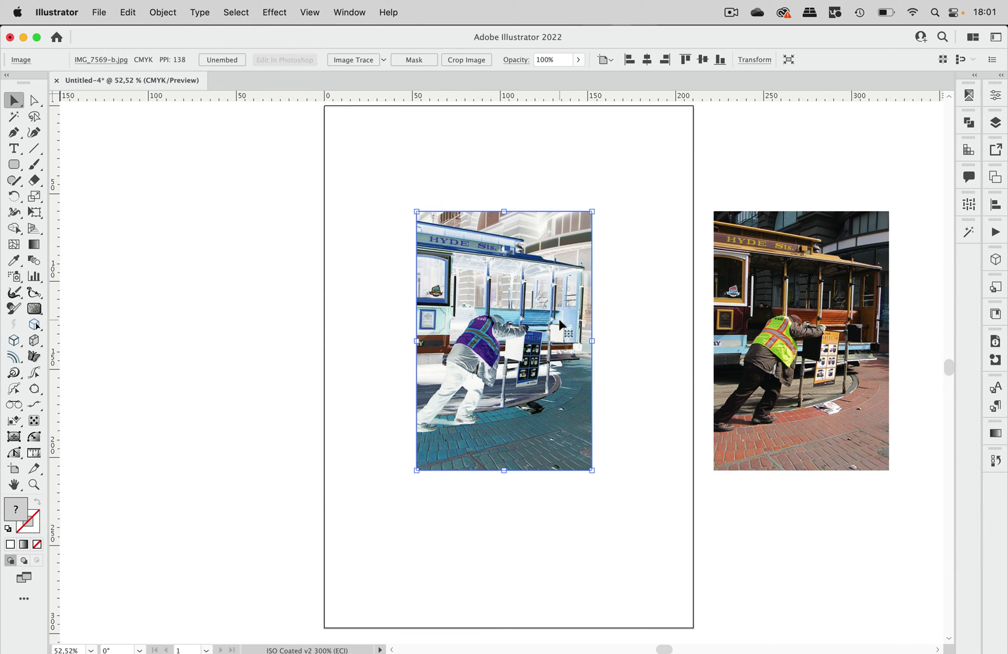
key("super+z")
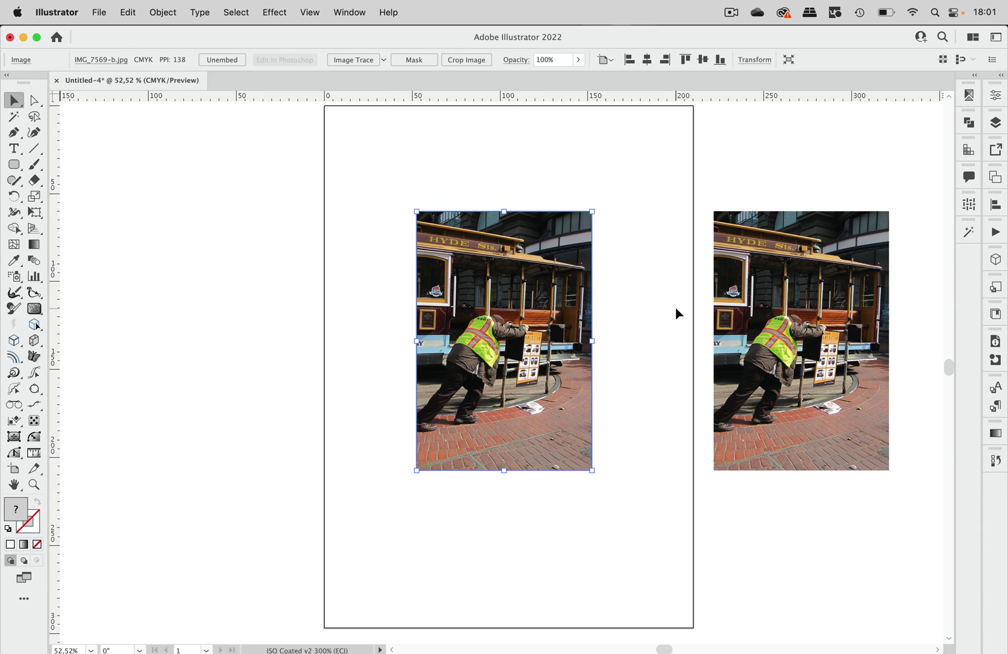
scroll(675, 313, "right", 5)
scroll(676, 314, "right", 5)
scroll(676, 313, "right", 3)
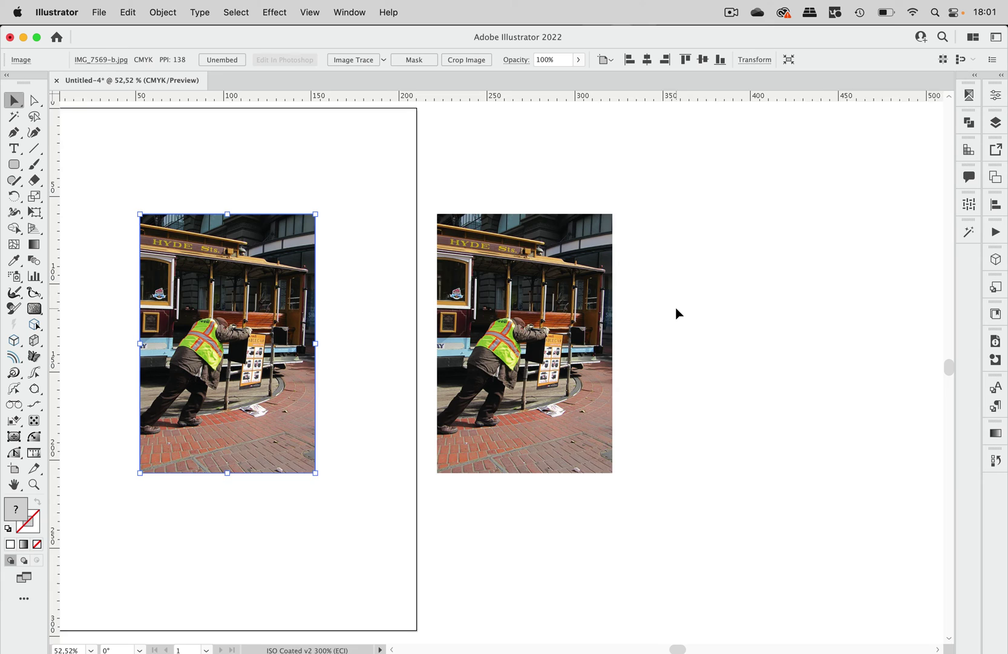
scroll(676, 314, "right", 1)
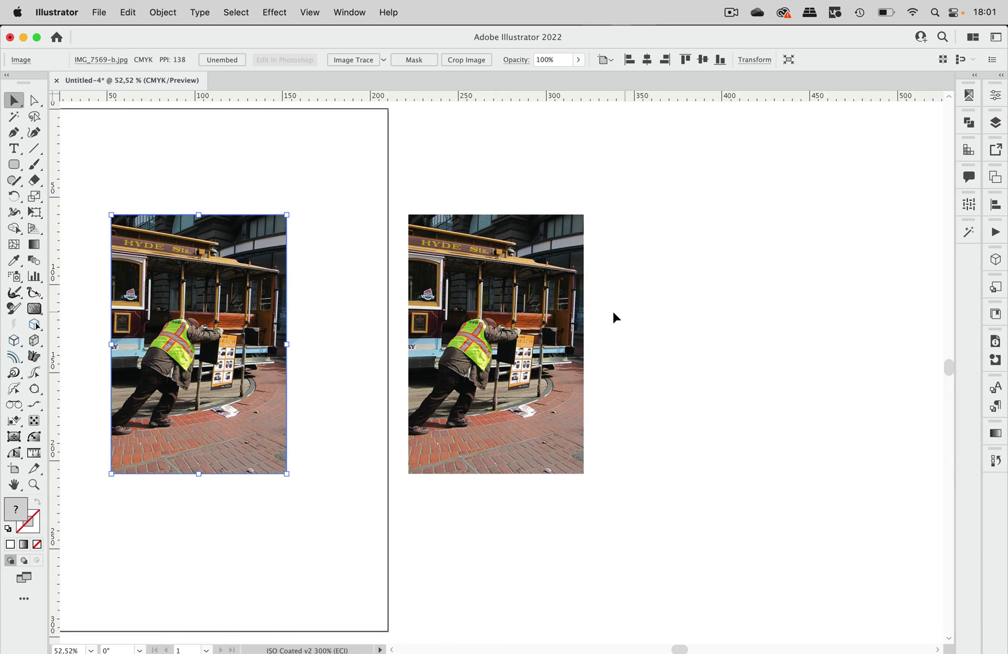
Step: Start Phantasm Levels on the linked copy, accepting the Auto Rasterize alert
left_click(563, 327)
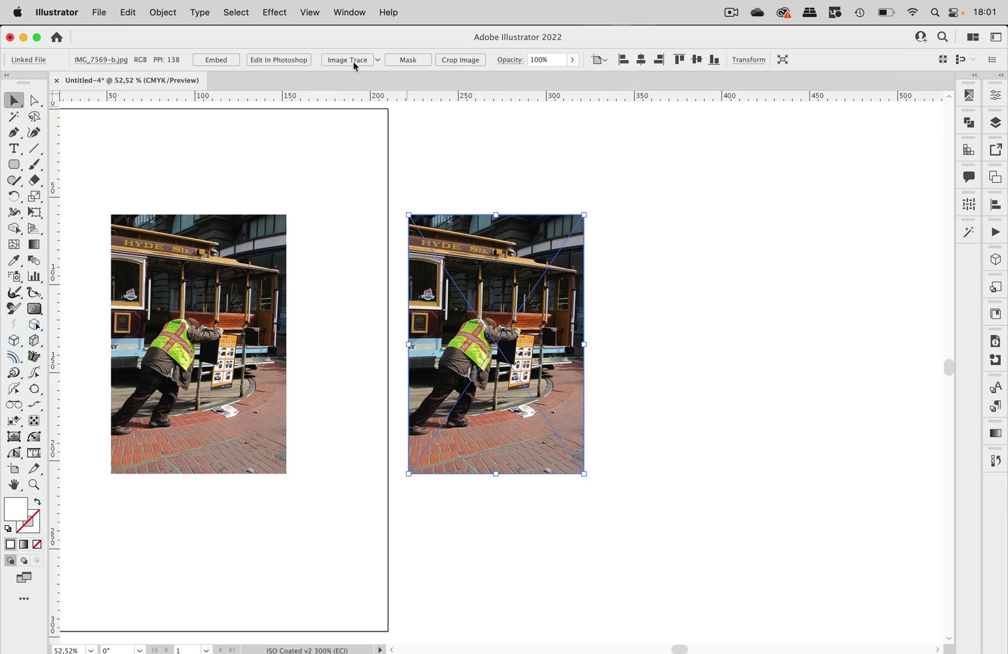
left_click(280, 15)
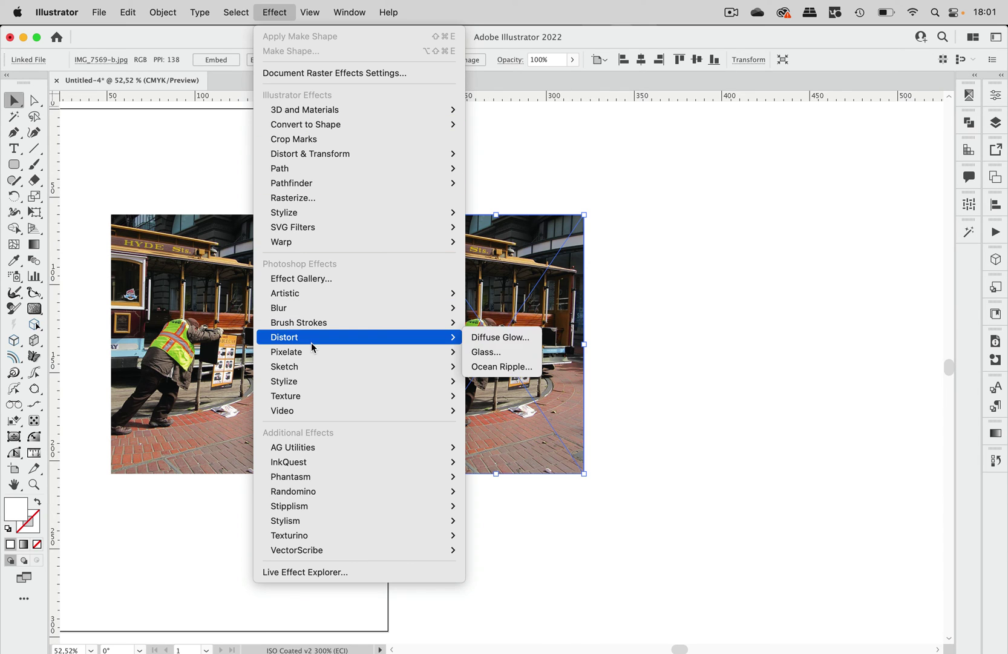
mouse_move(290, 476)
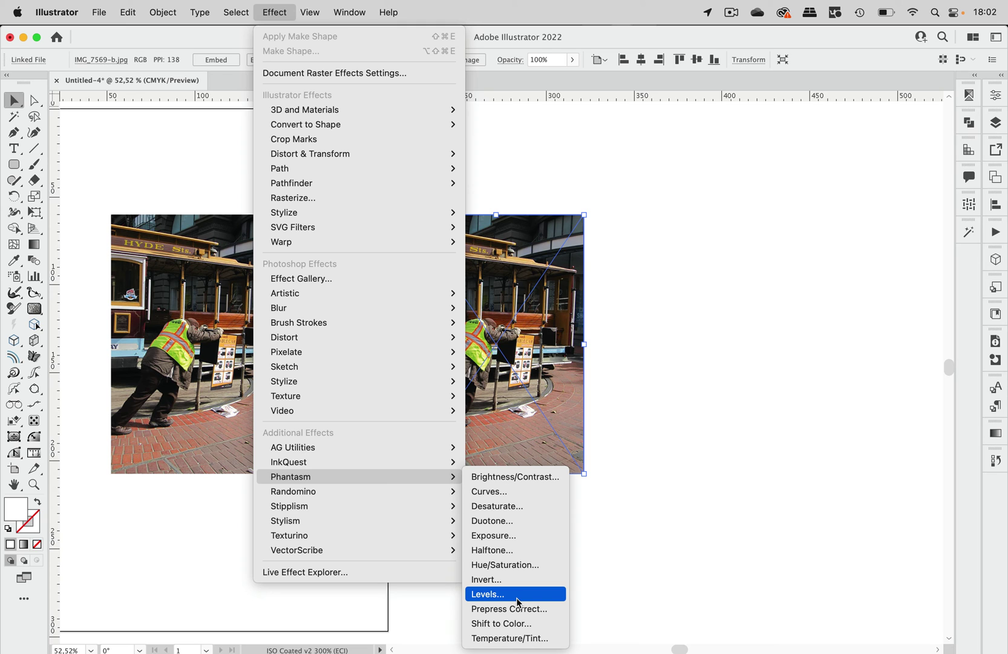
left_click(518, 602)
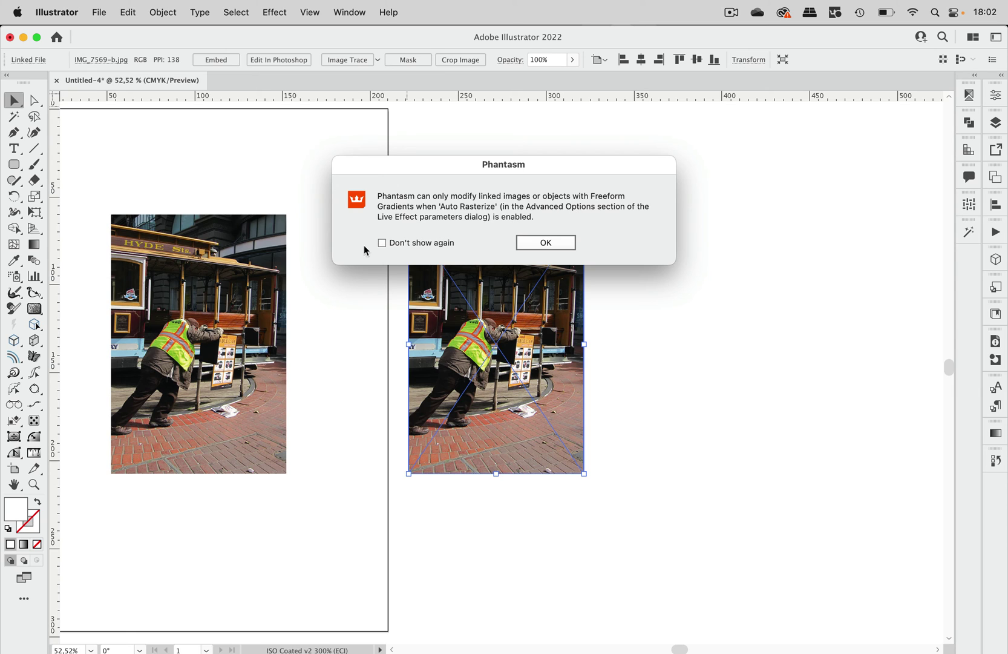
left_click(556, 245)
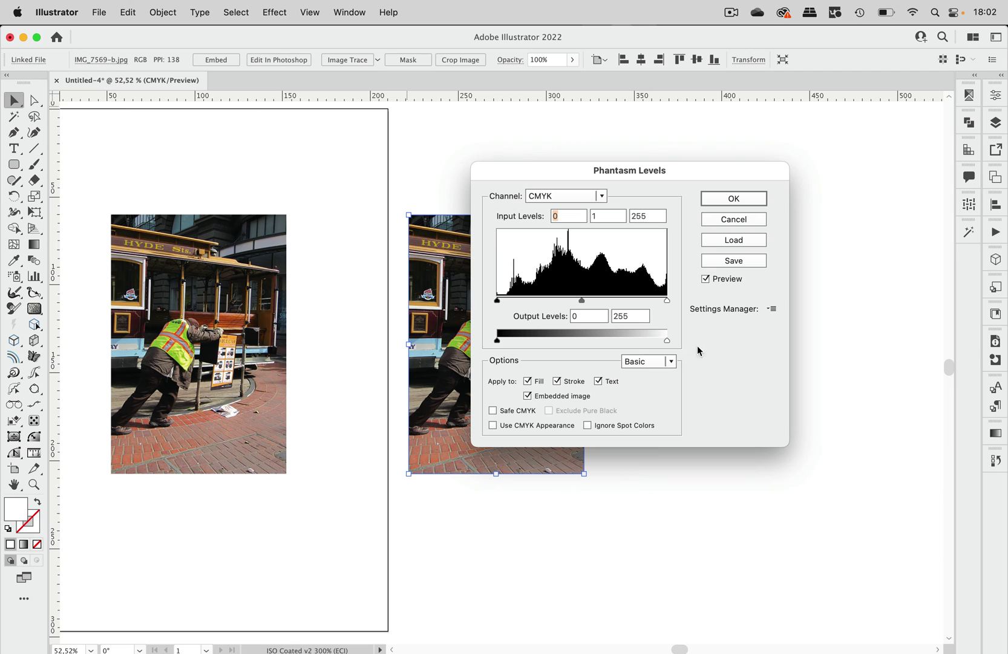
Step: Preview a CMYK midtone shift in Advanced mode with Auto Rasterize, then cancel
left_click(666, 366)
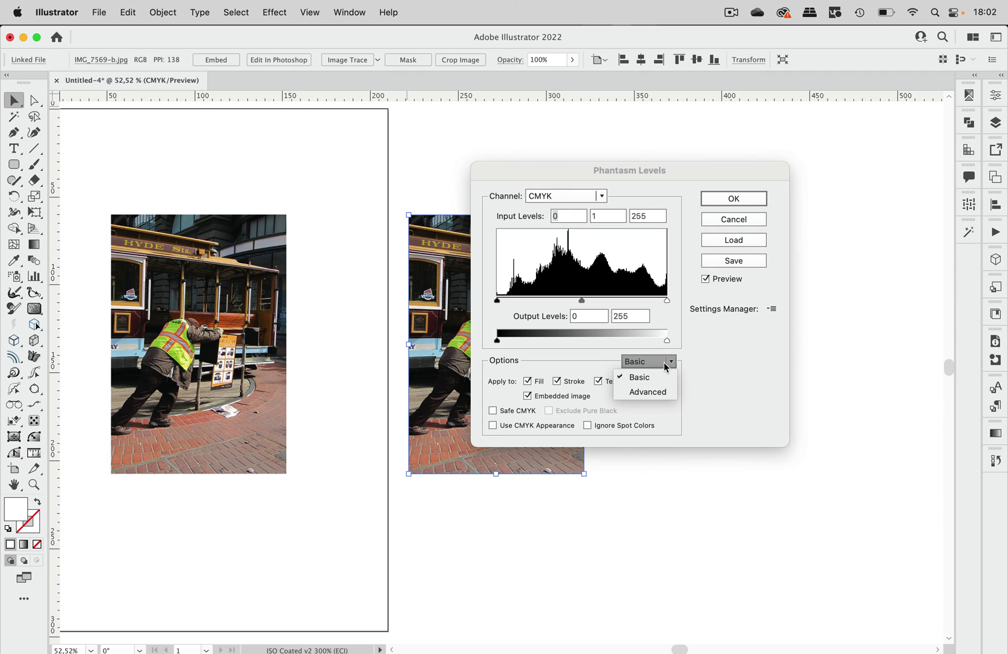
left_click(663, 391)
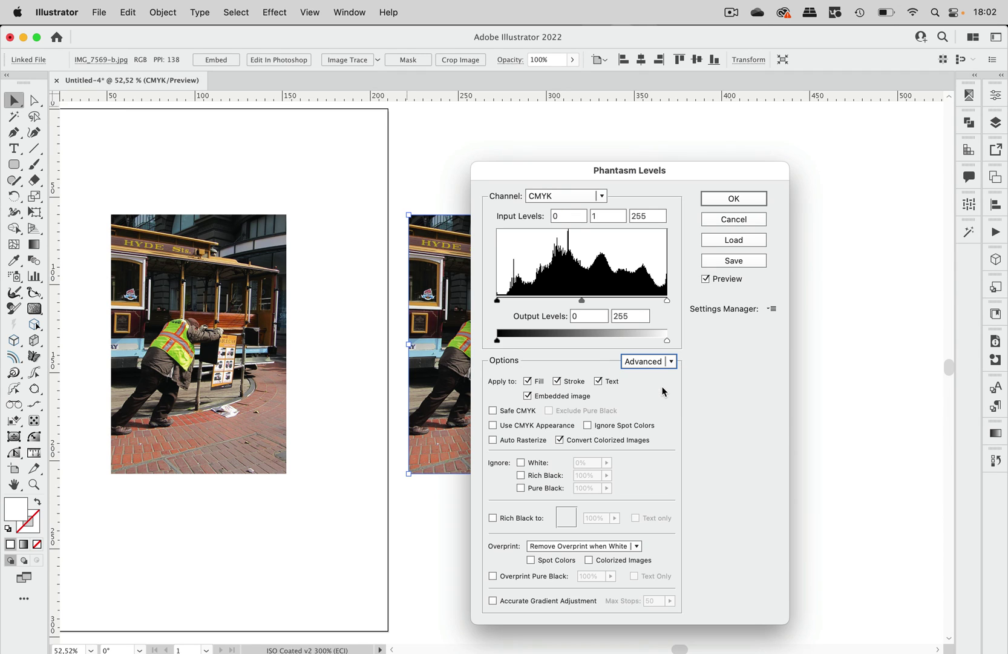
left_click(493, 440)
left_click_drag(591, 169, 723, 134)
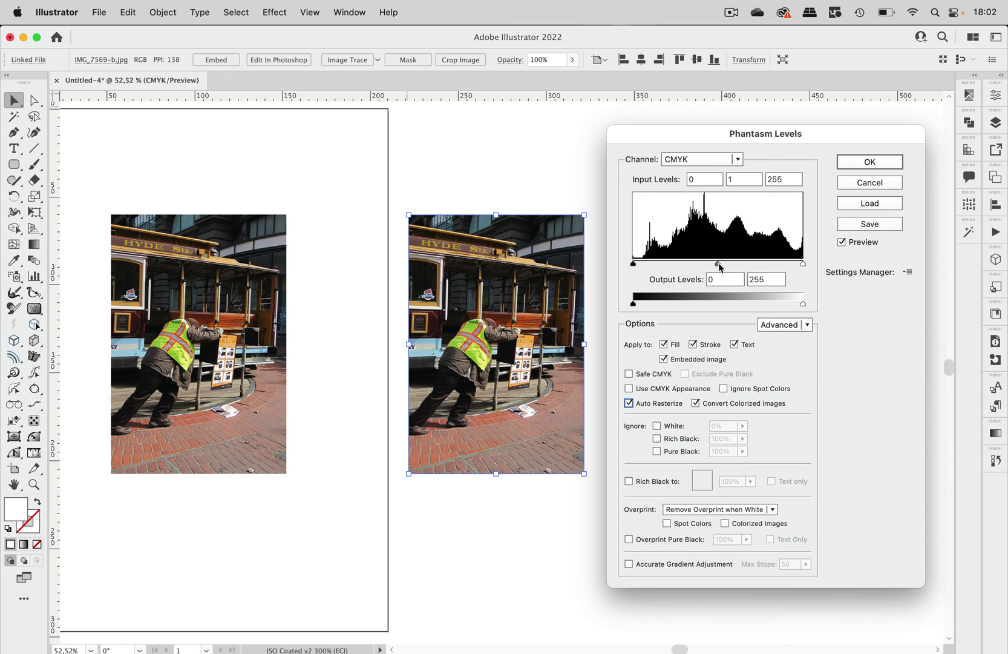
mouse_move(718, 264)
left_mouse_down()
mouse_move(759, 264)
mouse_move(701, 264)
left_mouse_up()
left_click(711, 158)
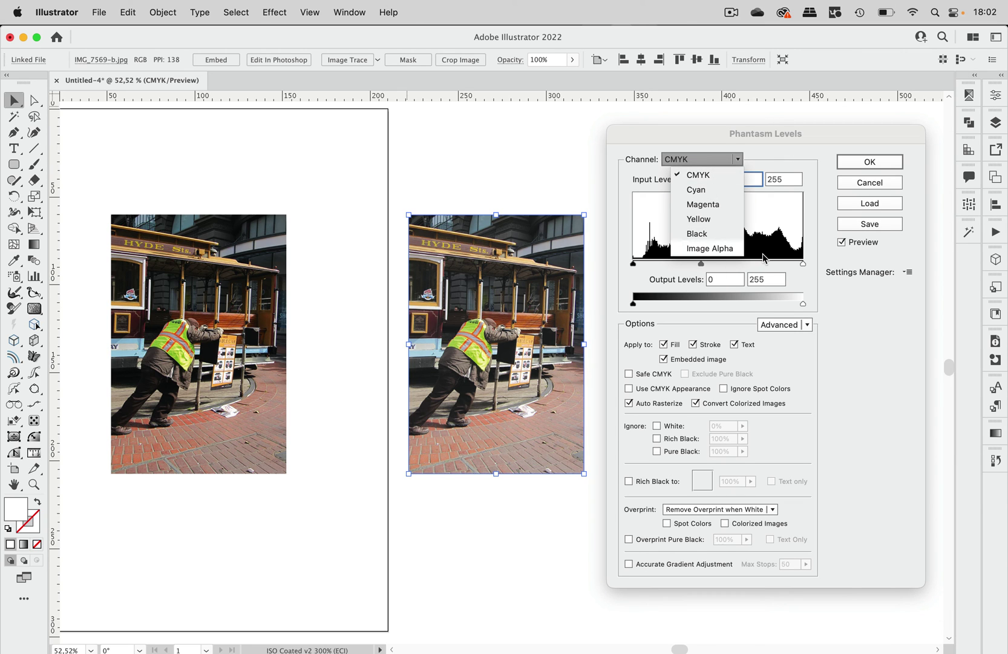
left_click(785, 157)
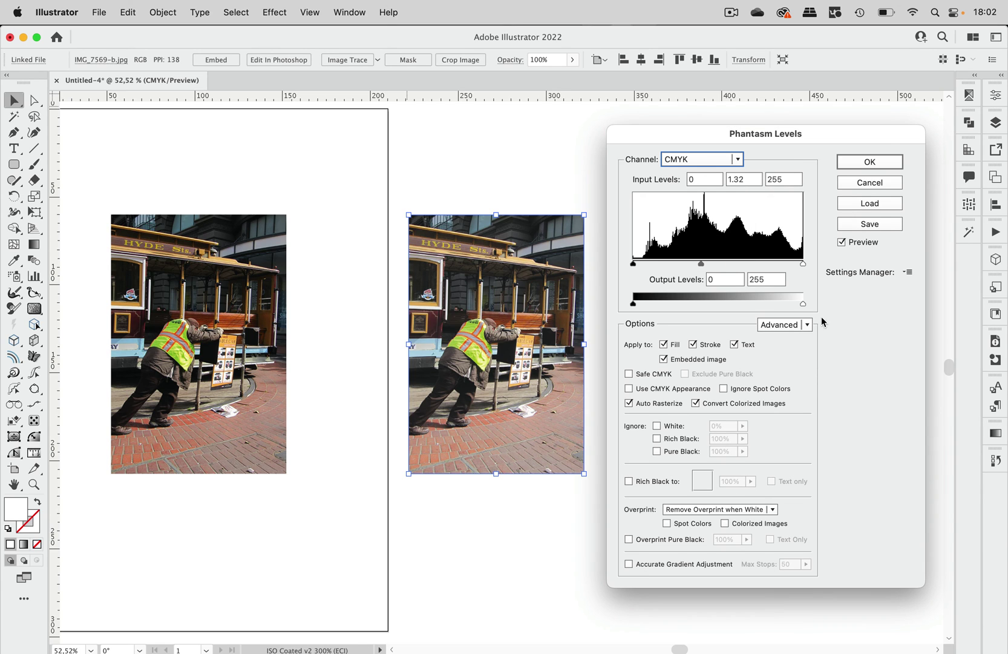
left_click(879, 187)
Step: Apply Phantasm Hue/Saturation to the linked copy with Auto Rasterize and Colorize at saturation 25
left_click(277, 9)
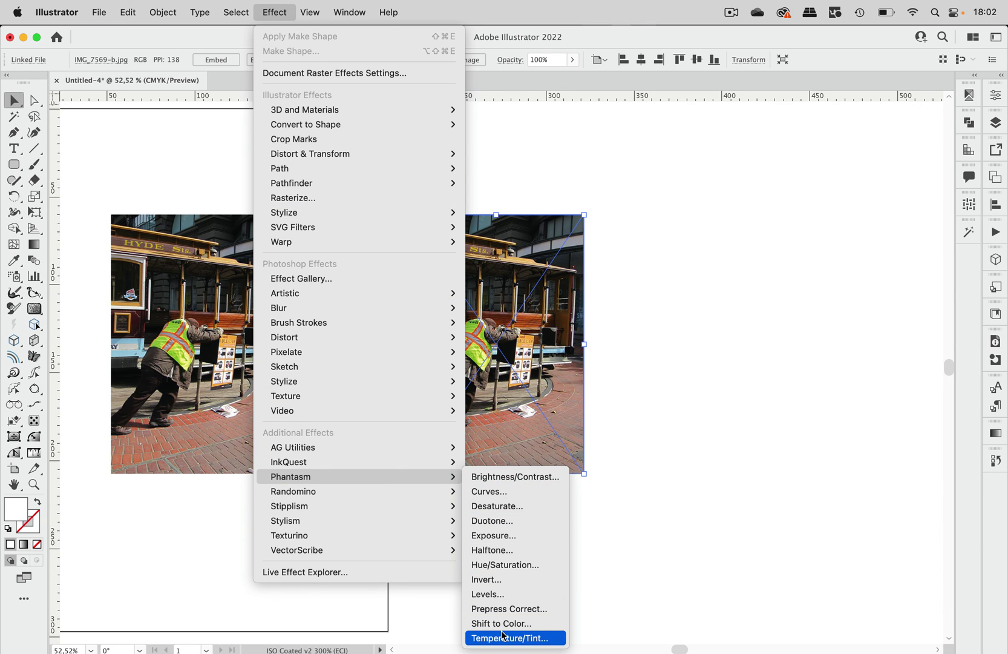
left_click(541, 565)
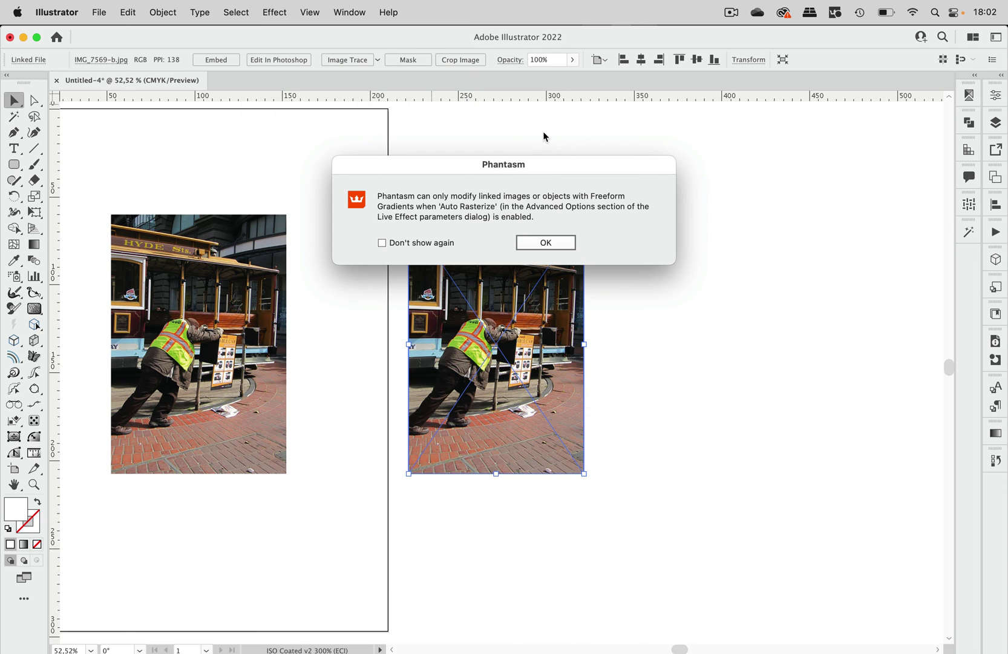
left_click(547, 244)
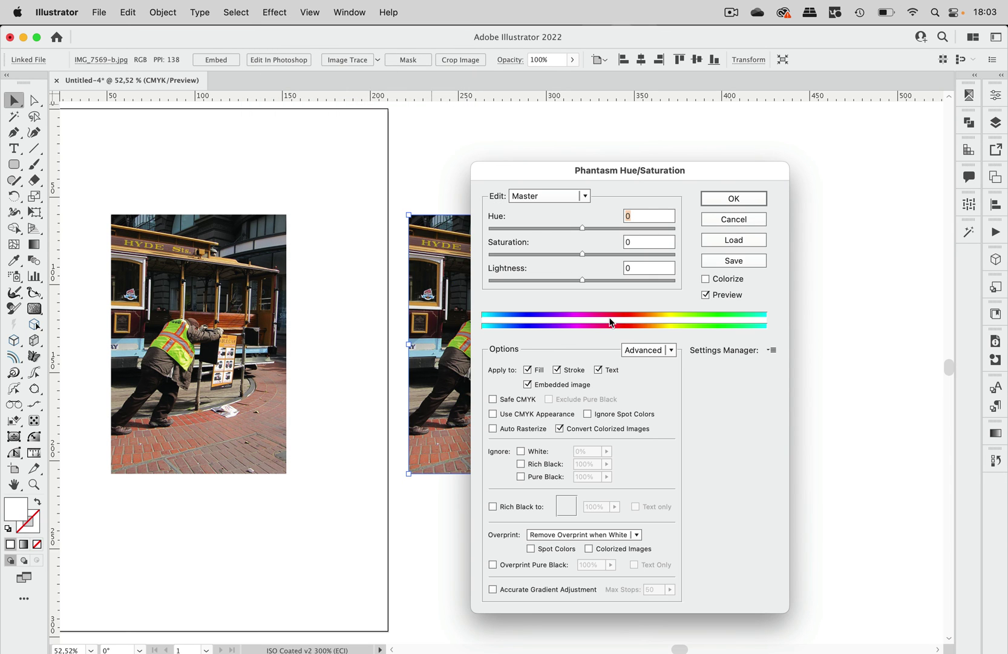
left_click(493, 429)
left_click_drag(536, 182, 677, 178)
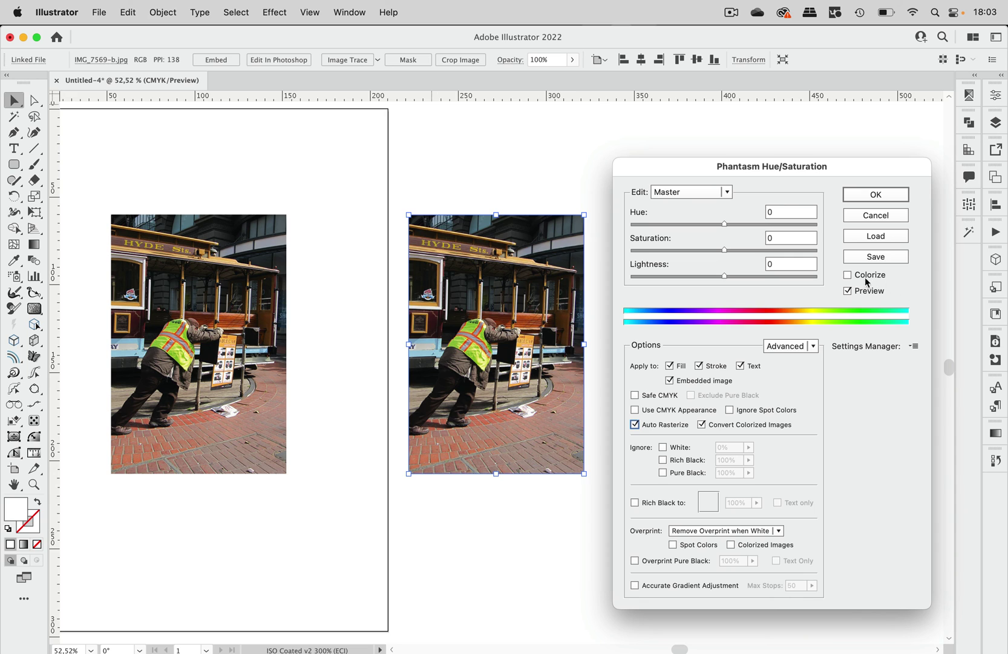
left_click(848, 275)
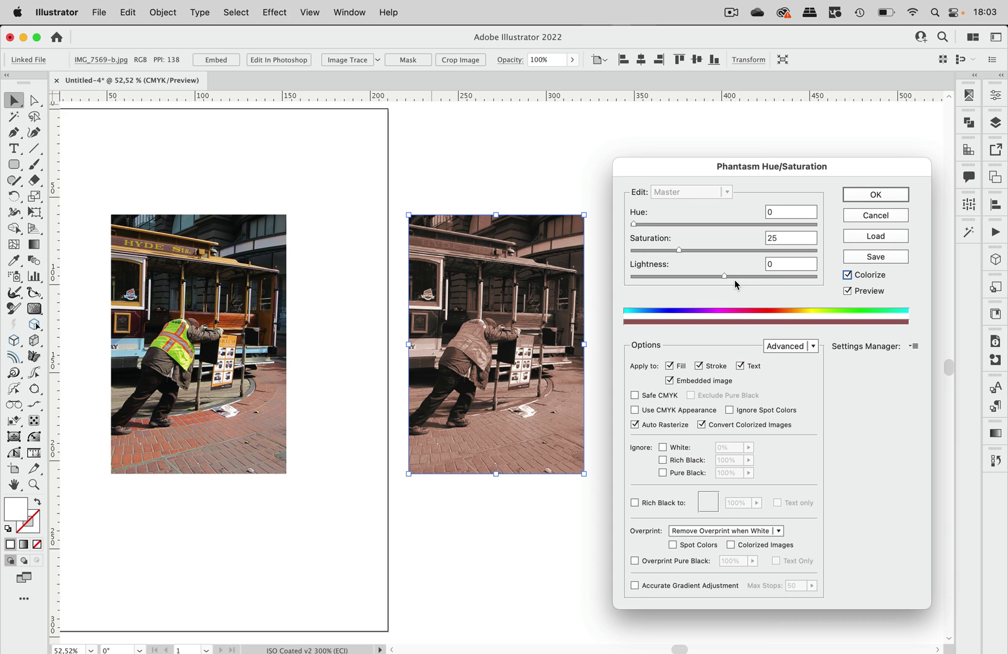
left_click(872, 195)
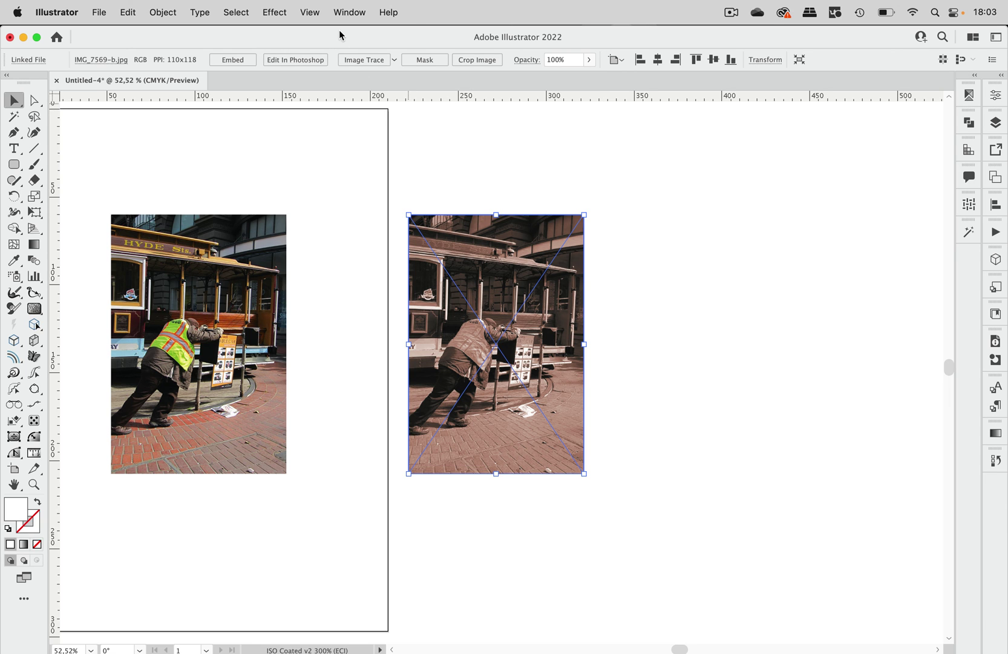
Step: Show the Appearance panel and move it nearer the linked photo
left_click(349, 12)
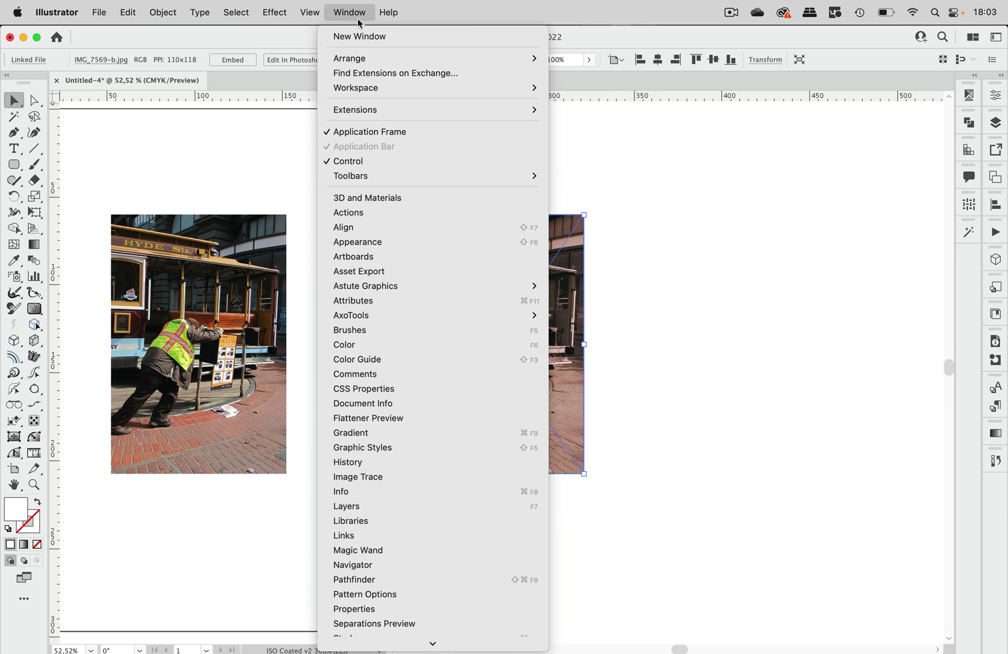
left_click(357, 242)
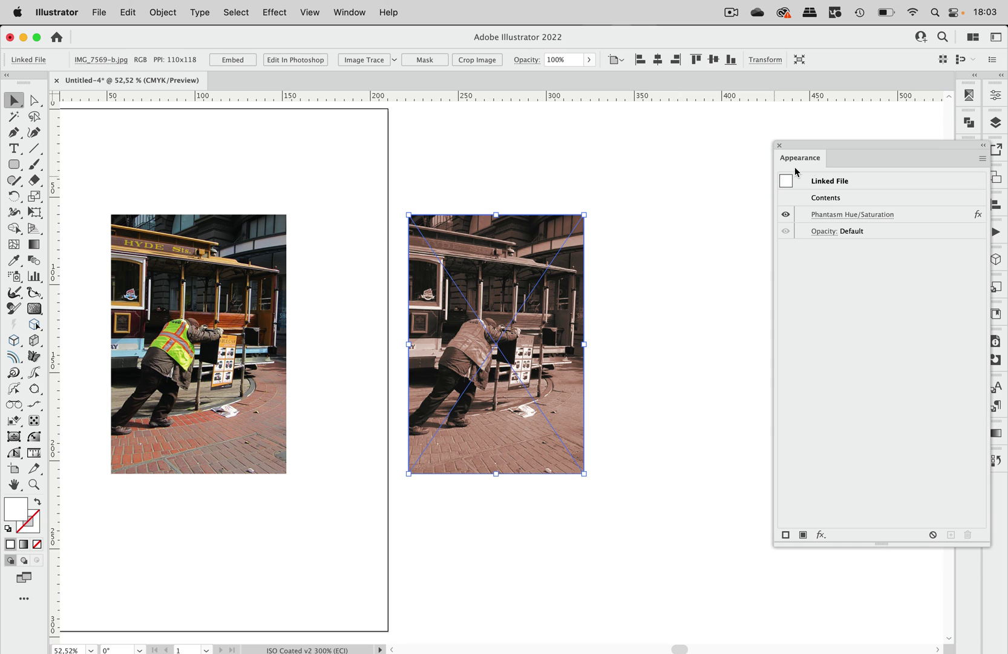
left_click_drag(835, 151, 697, 141)
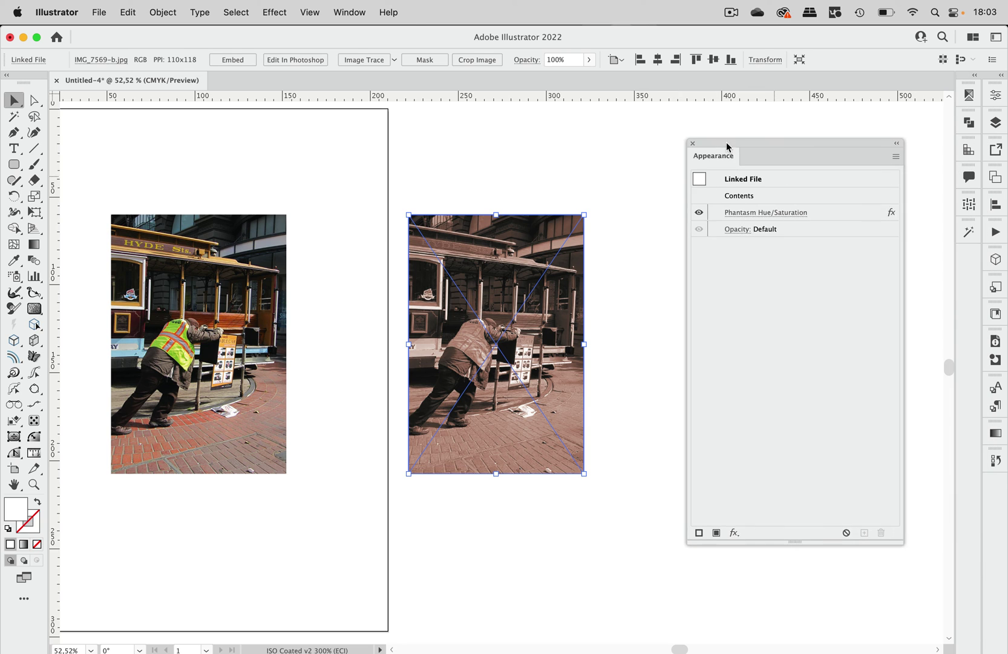
Step: Reopen the Phantasm Hue/Saturation entry's settings, then cancel without changes
left_click(777, 206)
left_click(744, 208)
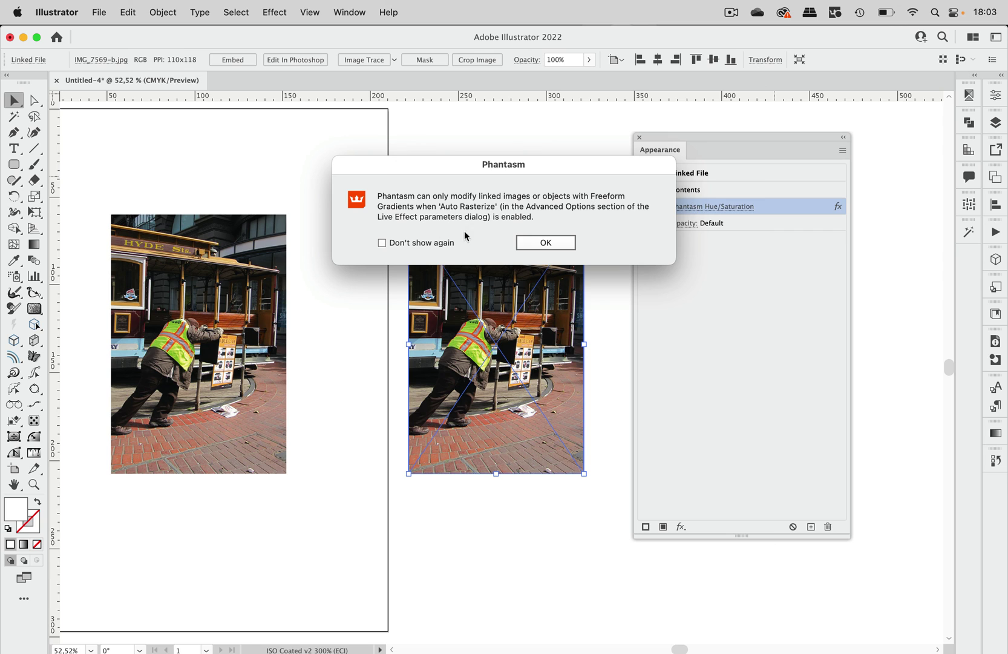
left_click(550, 247)
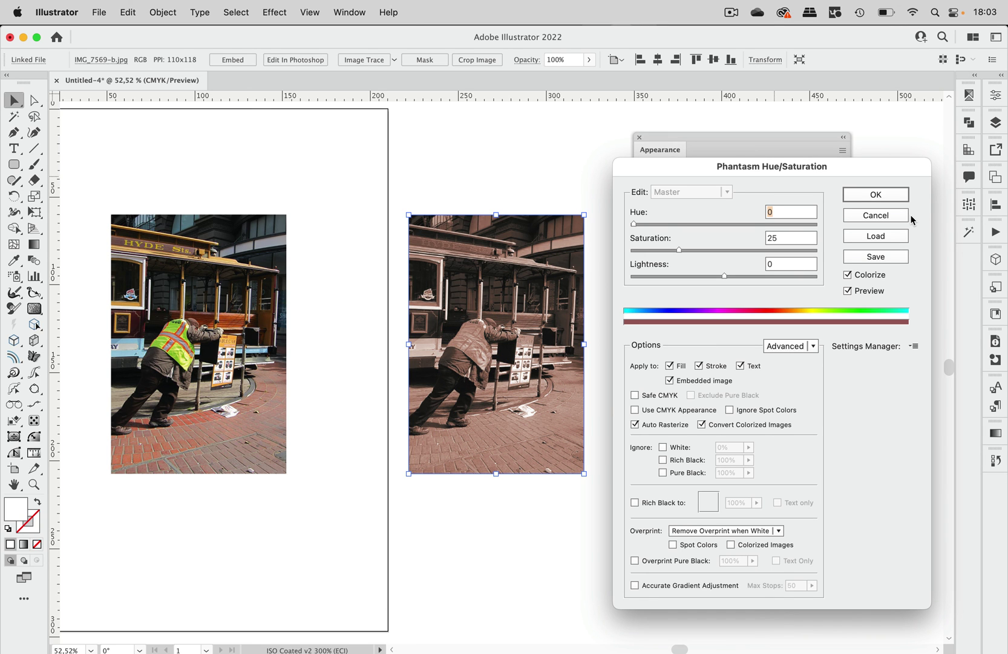
left_click(887, 217)
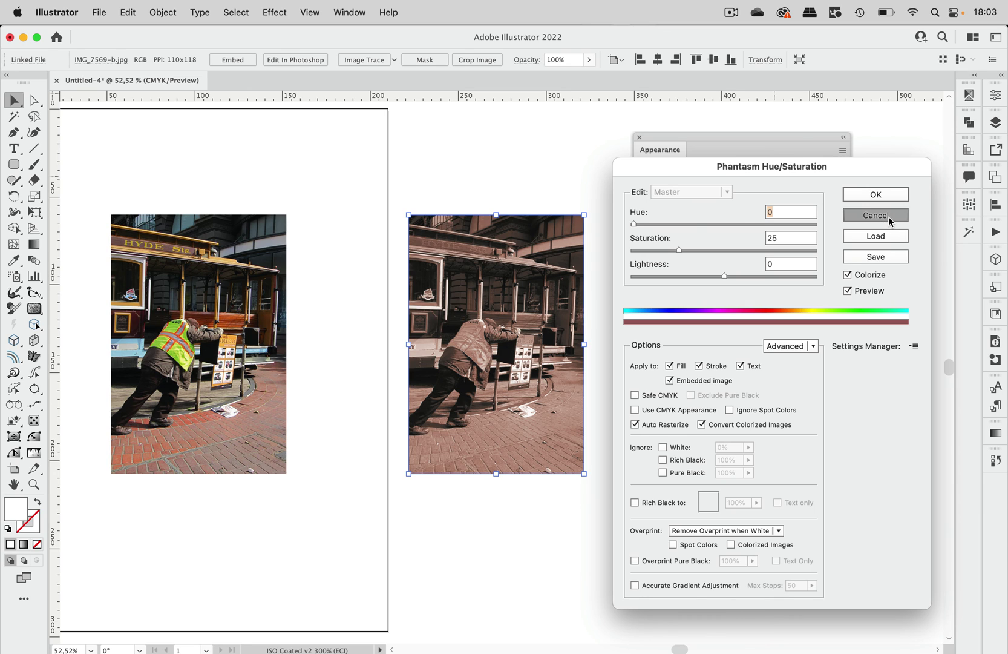